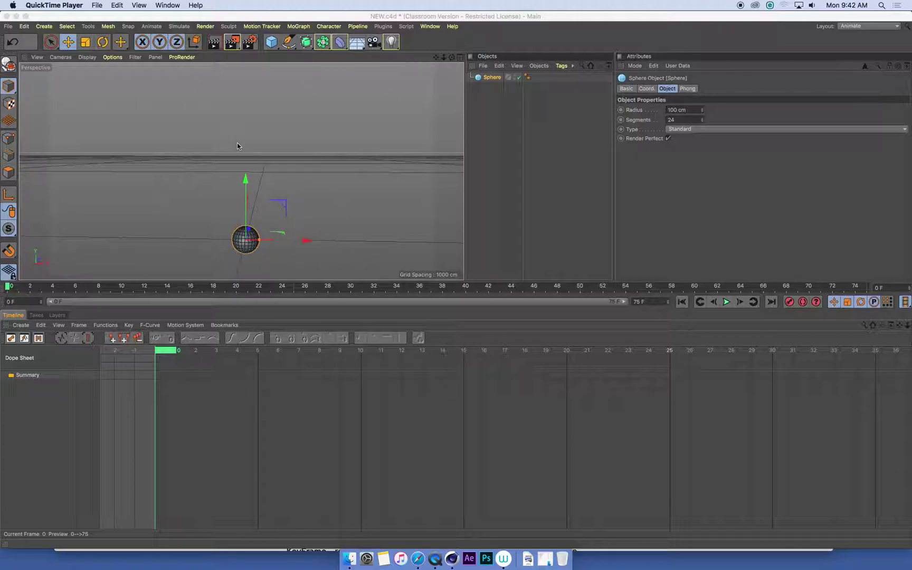
# Raise the sphere about 1000 cm on Y and pull the Perspective view back to show the whole scene.
pyautogui.moveTo(246, 178); pyautogui.dragTo(246, 29)
pyautogui.keyDown('alt'); pyautogui.moveTo(238, 280); pyautogui.dragTo(250, 230); pyautogui.keyUp('alt')
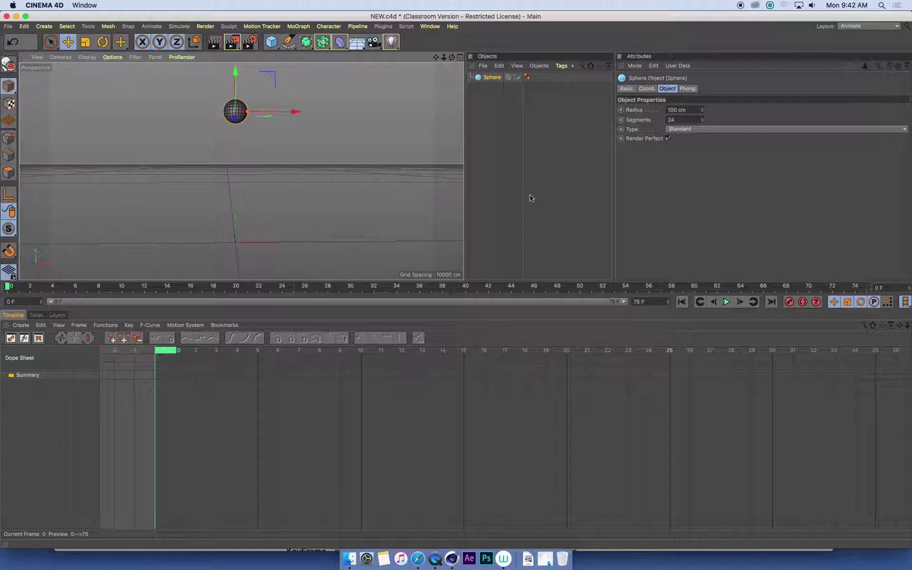
# Keyframe the sphere's raised position at frame 0, then drag it about 1005 cm down at frame 10.
pyautogui.press('F9')
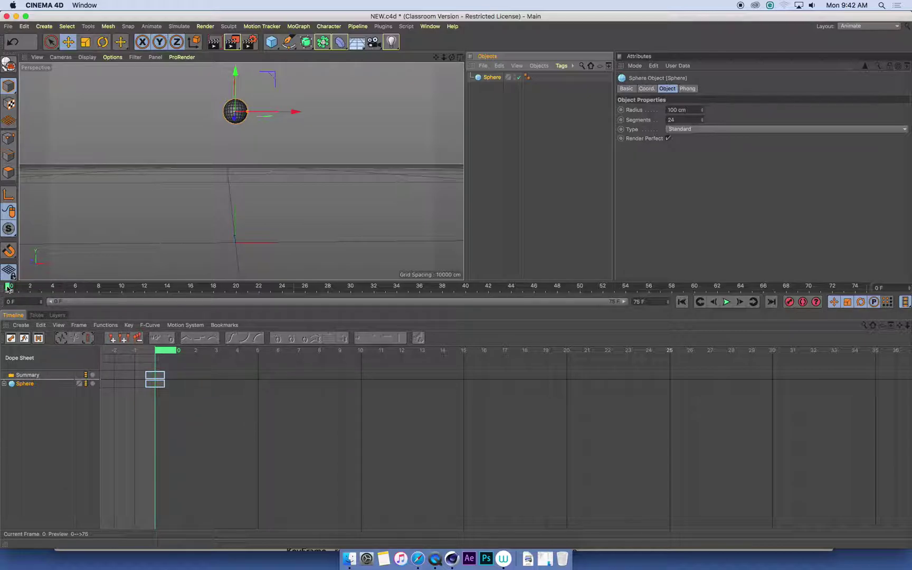
pyautogui.moveTo(8, 287); pyautogui.dragTo(122, 286)
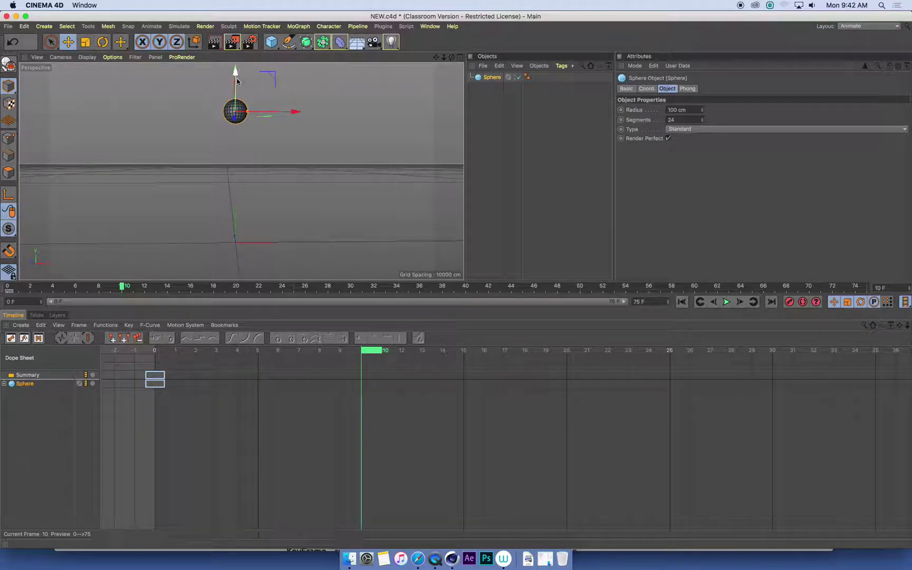
pyautogui.moveTo(236, 78); pyautogui.dragTo(238, 215)
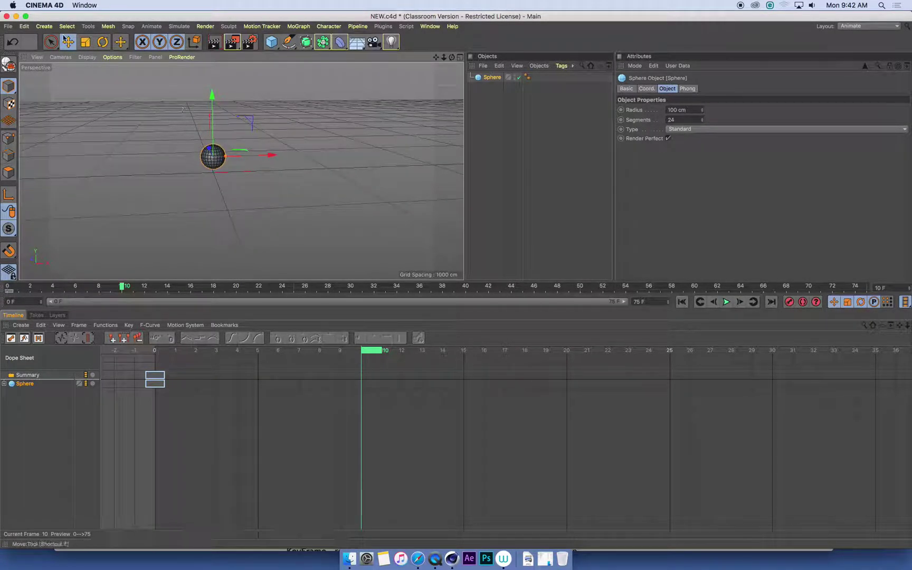
# Add a Floor object from Create > Environment.
pyautogui.click(40, 27)
pyautogui.moveTo(56, 97)
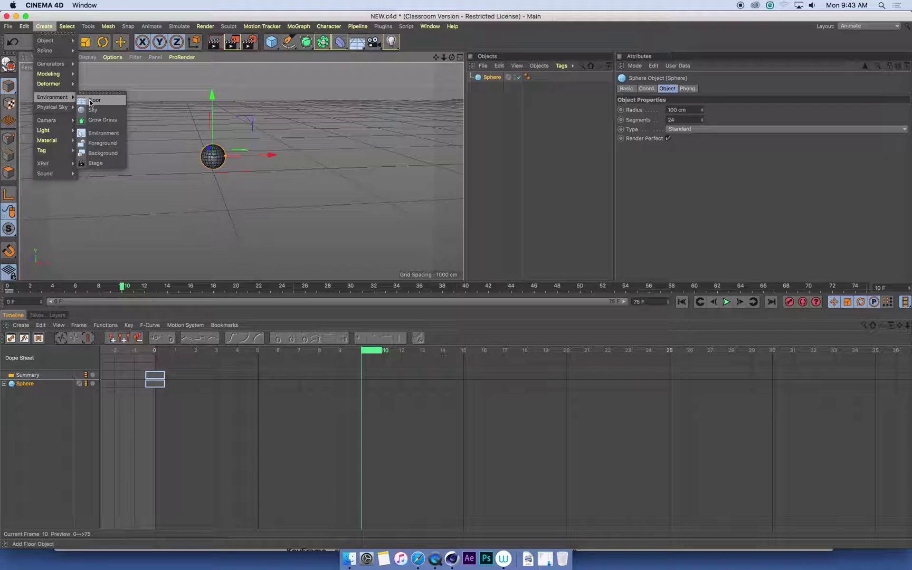
pyautogui.click(88, 101)
pyautogui.scroll(5, 237, 168)
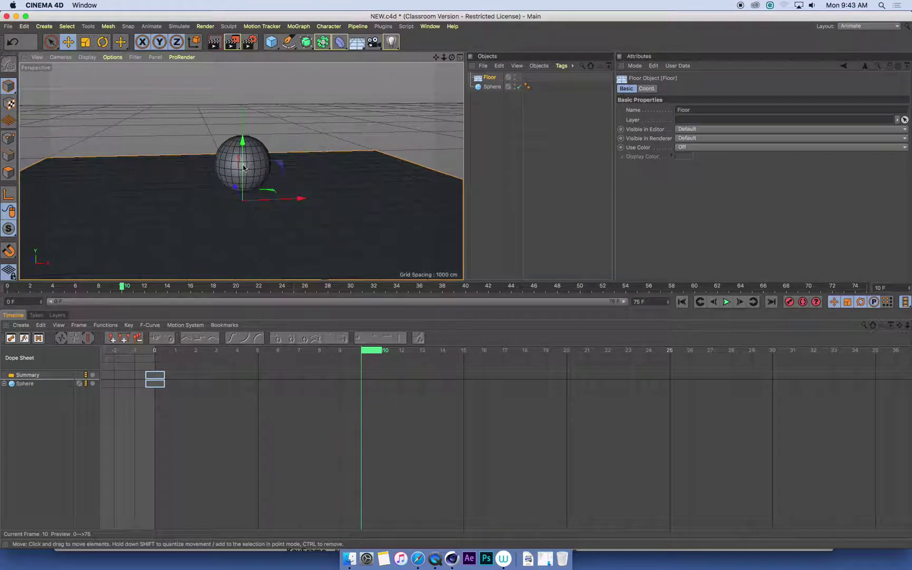
# Set the Sphere down onto the floor and record its frame-10 keyframe with F9.
pyautogui.click(258, 148)
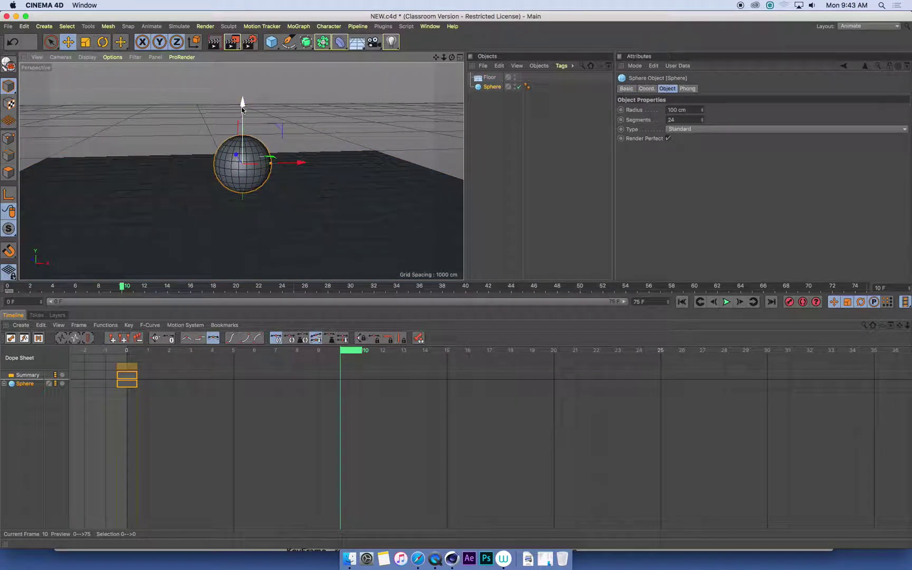
pyautogui.moveTo(243, 104); pyautogui.dragTo(241, 121)
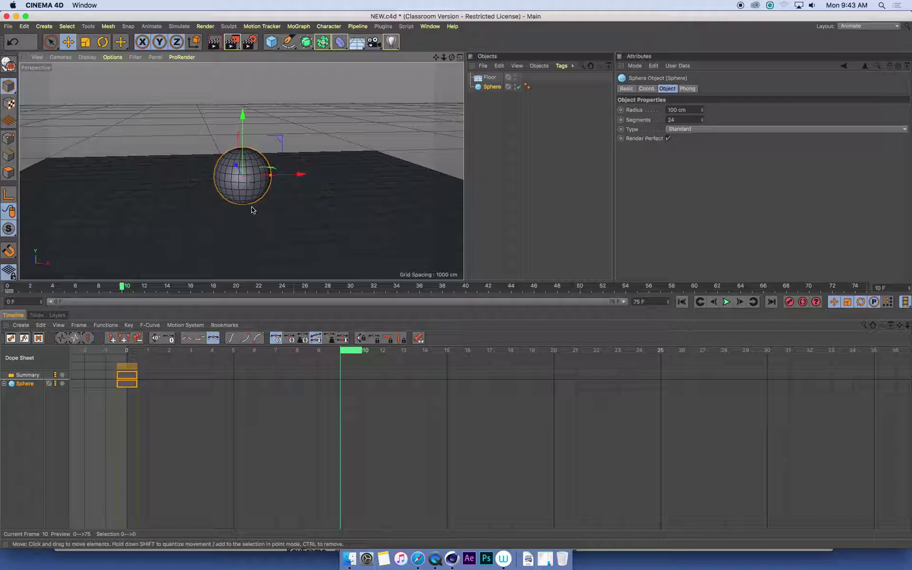
pyautogui.press('F9')
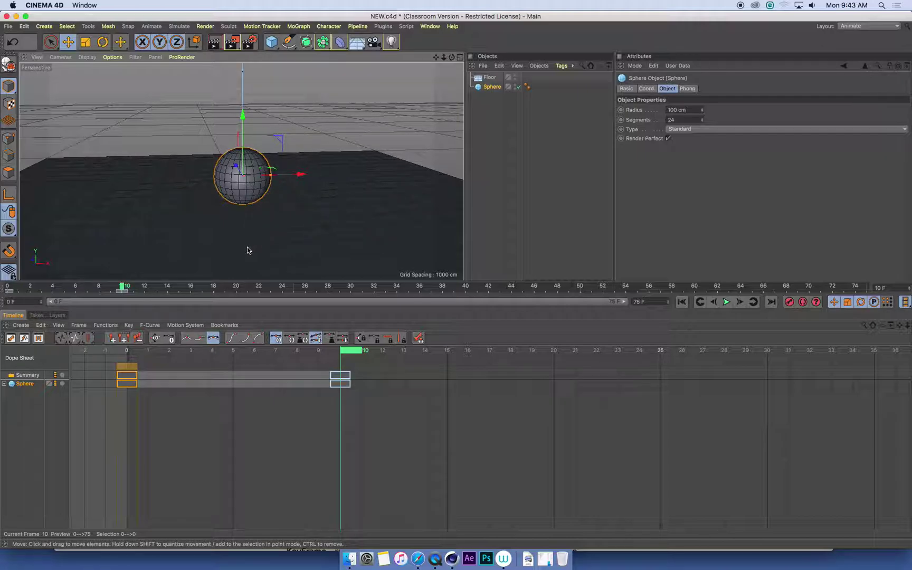
pyautogui.keyDown('alt'); pyautogui.moveTo(226, 261); pyautogui.dragTo(208, 245); pyautogui.keyUp('alt')
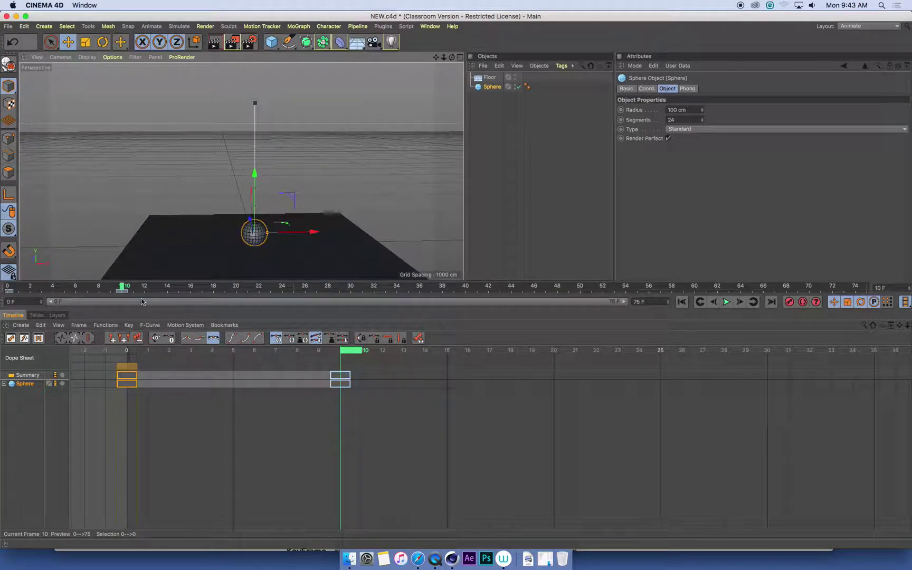
# Keyframe the sphere raised high at frame 20 and on the floor at frame 30.
pyautogui.moveTo(123, 288); pyautogui.dragTo(232, 294)
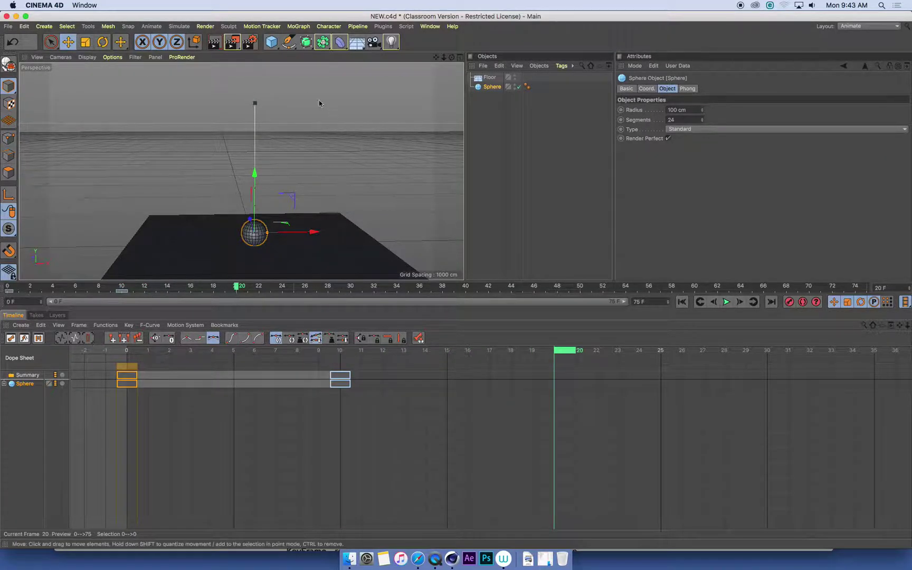
pyautogui.moveTo(255, 173); pyautogui.dragTo(258, 166)
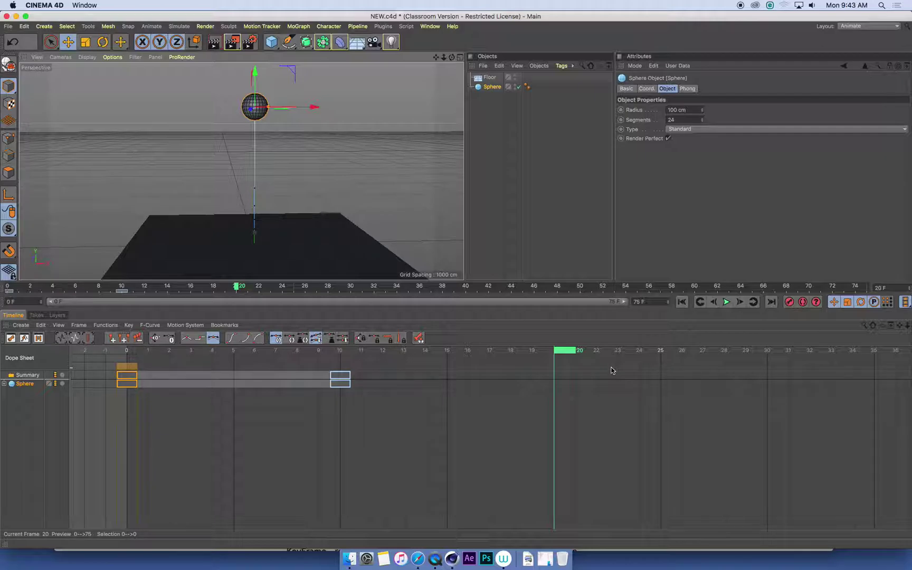
pyautogui.press('F9')
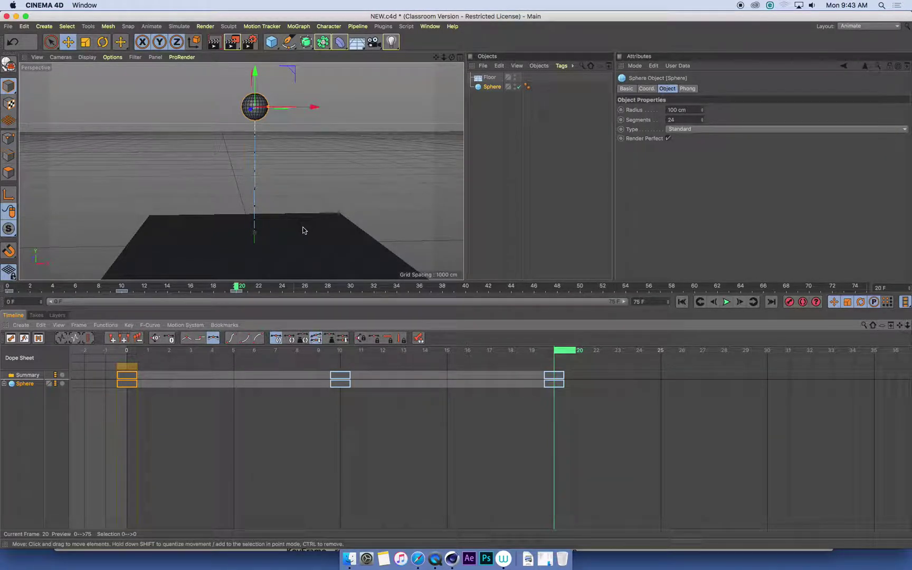
pyautogui.moveTo(236, 287); pyautogui.dragTo(351, 288)
pyautogui.moveTo(255, 84); pyautogui.dragTo(291, 206)
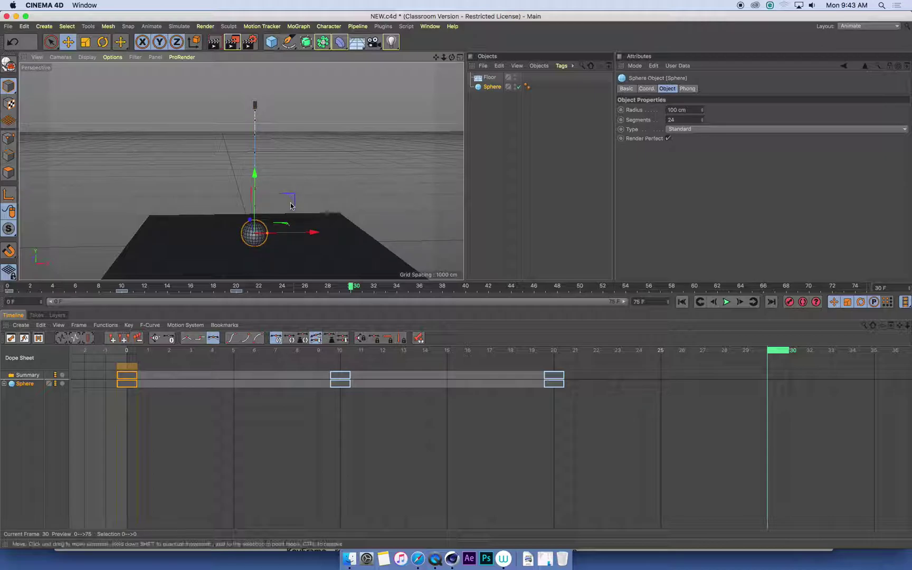
pyautogui.press('F9')
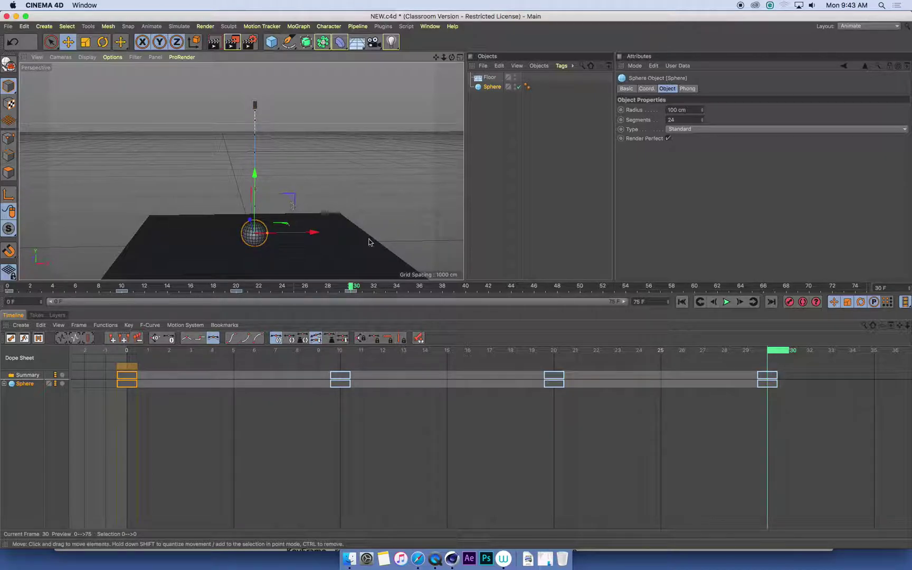
# Pose the sphere high at frame 40, on the floor at 50, and about 1000 cm up at 60.
pyautogui.moveTo(351, 288); pyautogui.dragTo(463, 298)
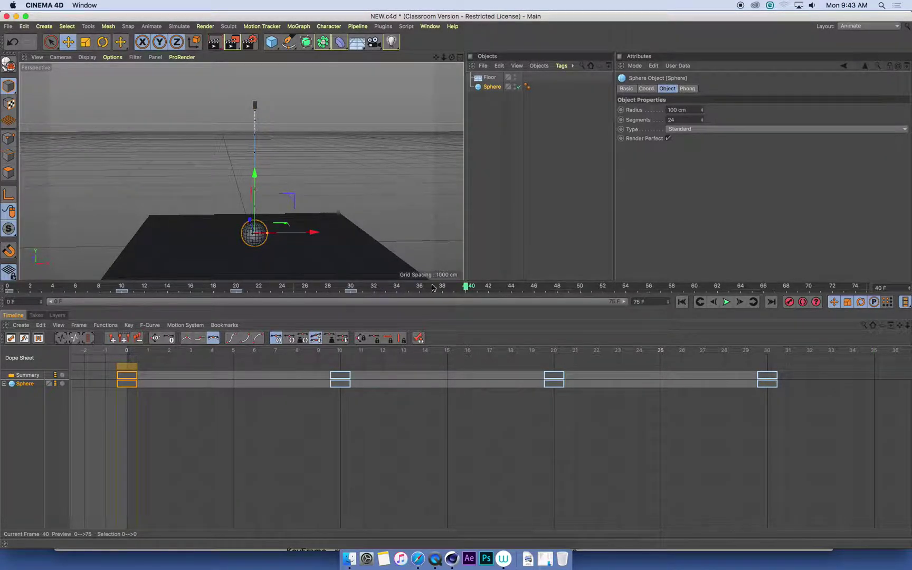
pyautogui.moveTo(255, 217); pyautogui.dragTo(263, 169)
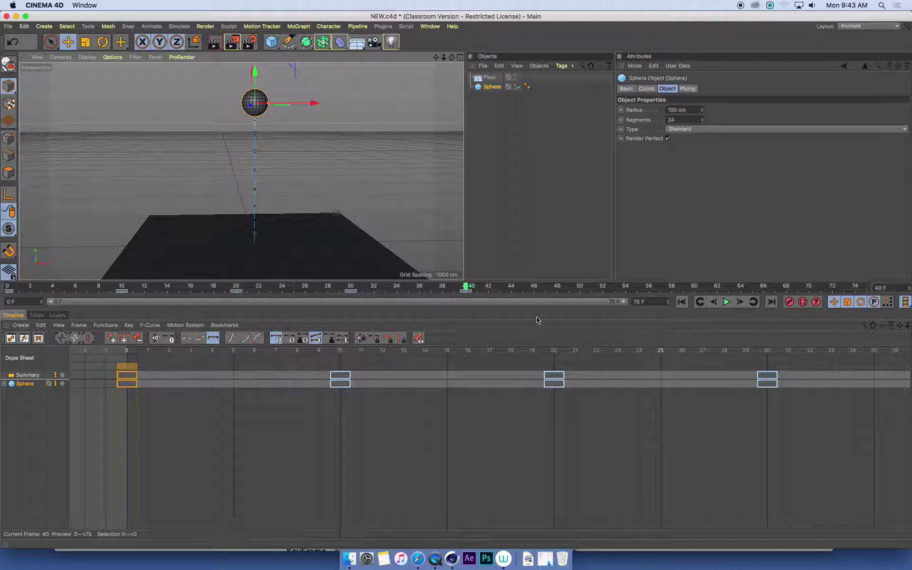
pyautogui.moveTo(467, 286); pyautogui.dragTo(580, 286)
pyautogui.moveTo(262, 77); pyautogui.dragTo(273, 206)
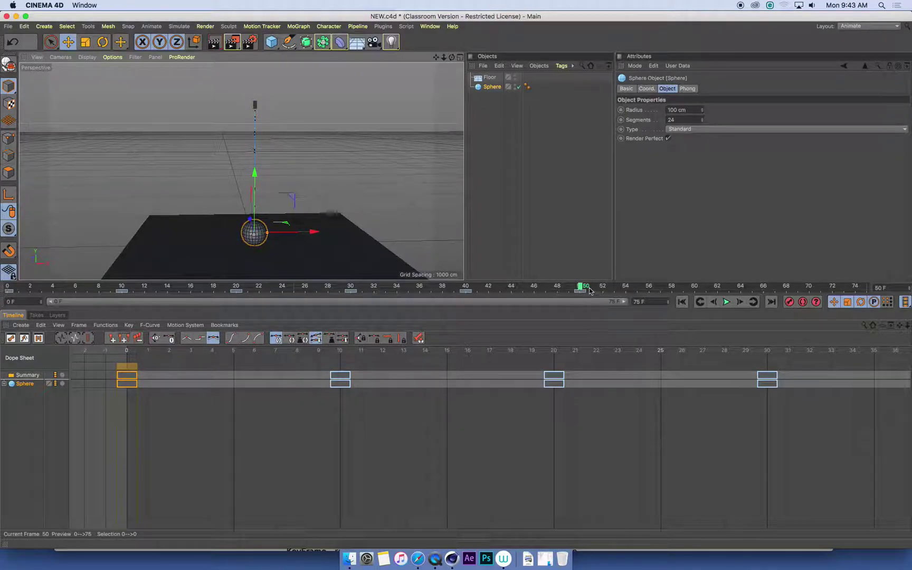
pyautogui.moveTo(590, 291); pyautogui.dragTo(696, 290)
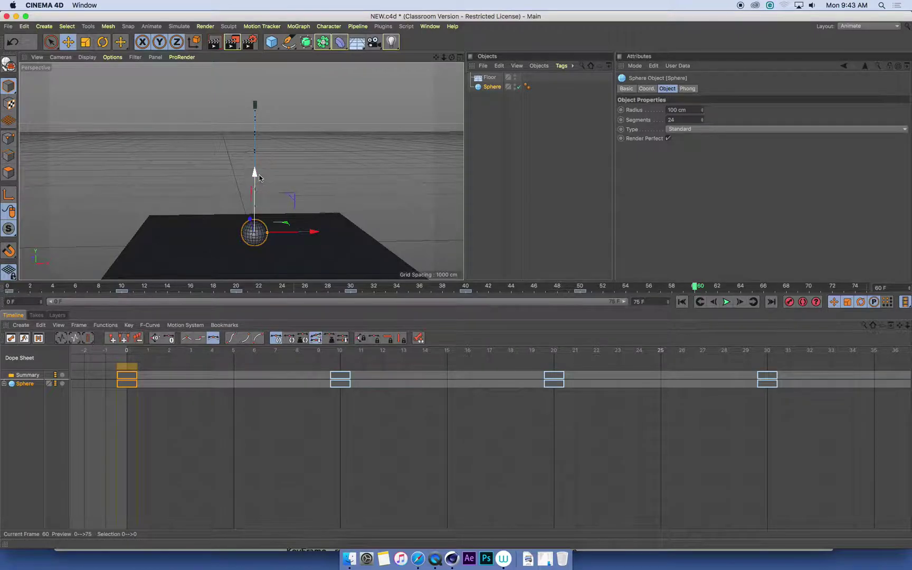
pyautogui.moveTo(259, 178); pyautogui.dragTo(258, 50)
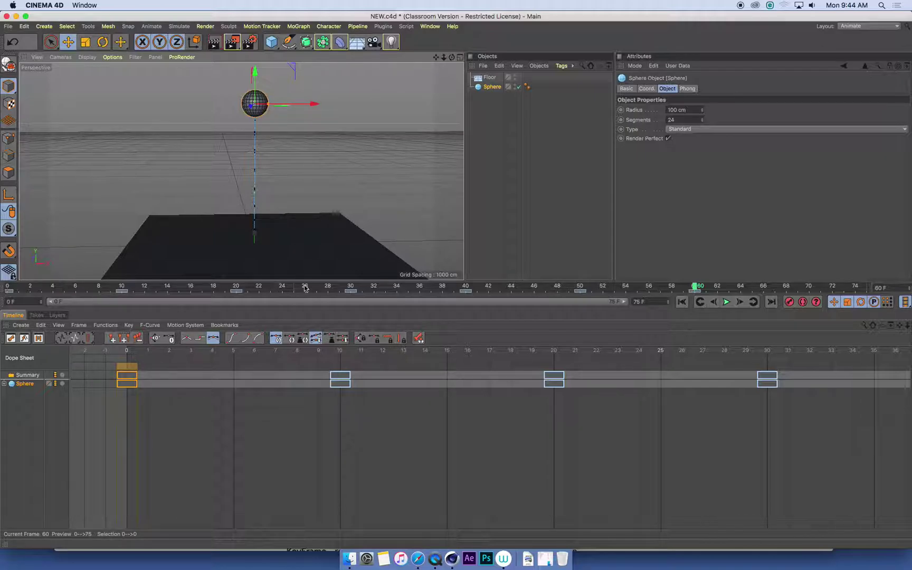
# Play the bounce from the first frame and stop it with F8 at frame 17.
pyautogui.click(682, 302)
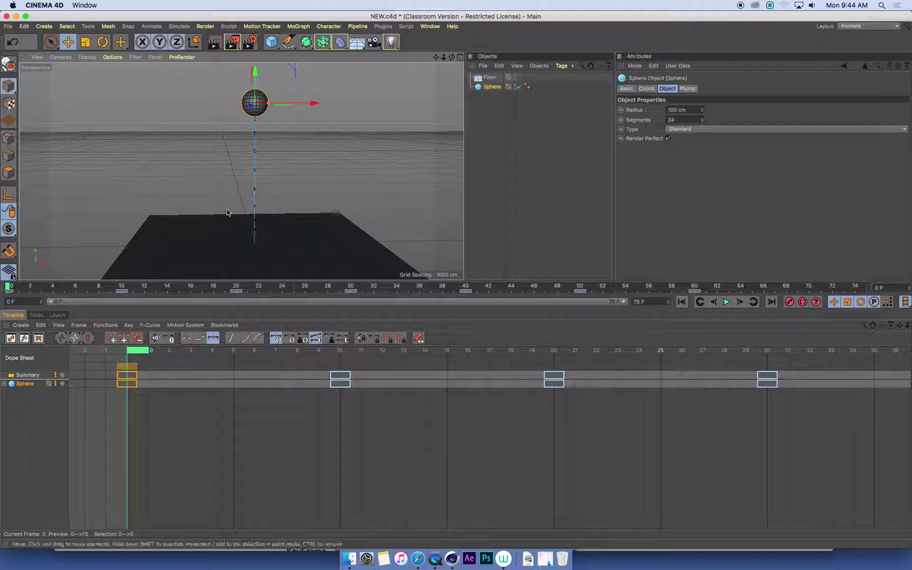
pyautogui.click(727, 302)
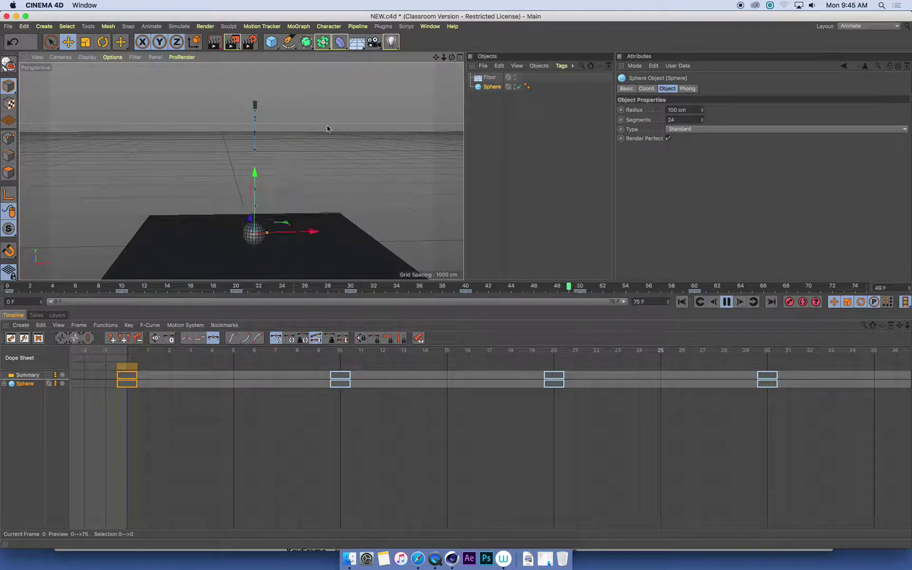
pyautogui.press('F8')
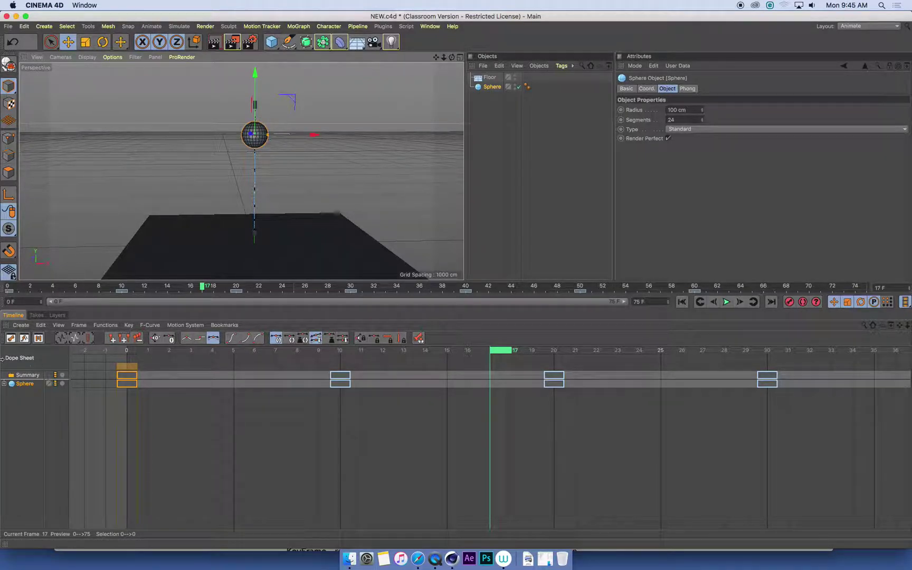
# Expand Sphere > Position > Position . Y in the Dope Sheet and enlarge the curve to show all bounces.
pyautogui.click(4, 383)
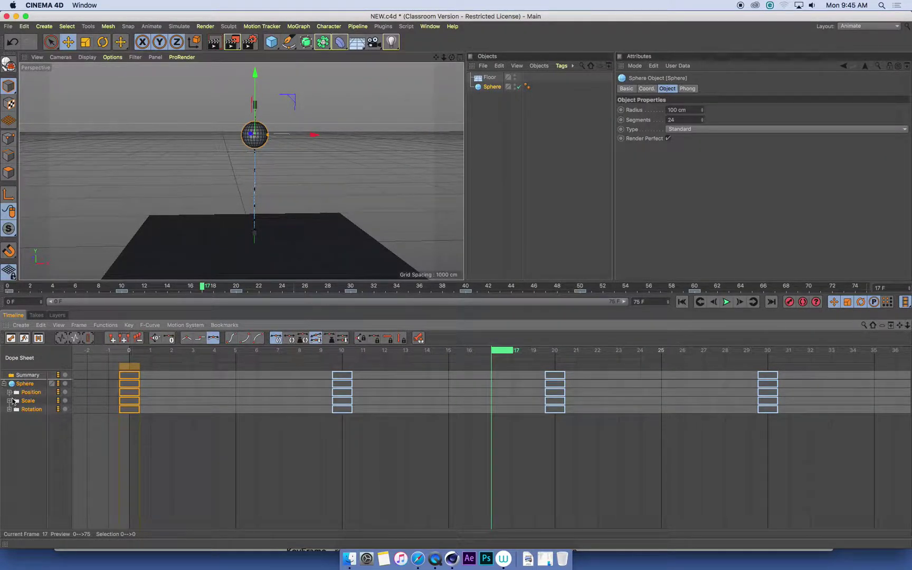
pyautogui.click(10, 393)
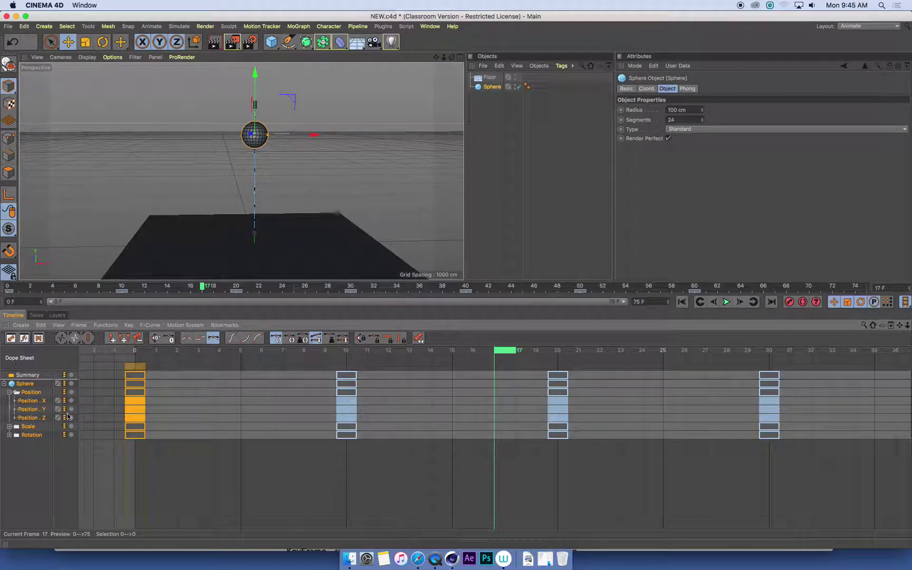
pyautogui.click(15, 411)
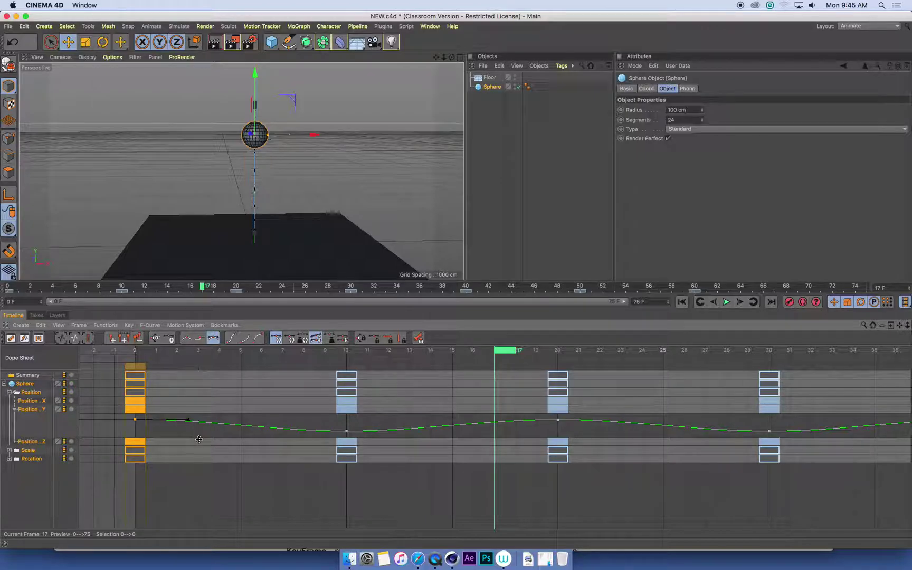
pyautogui.moveTo(199, 438); pyautogui.dragTo(200, 521)
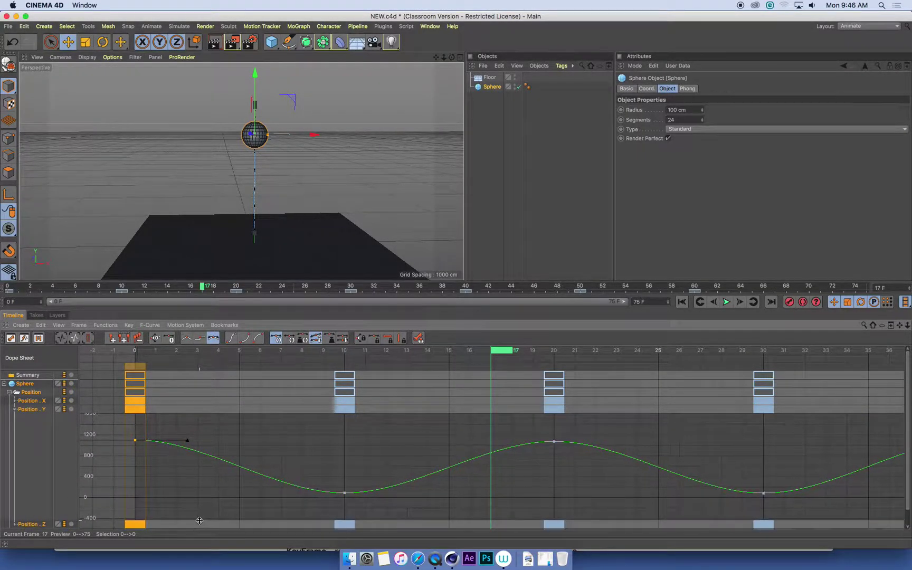
pyautogui.scroll(-3, 619, 369)
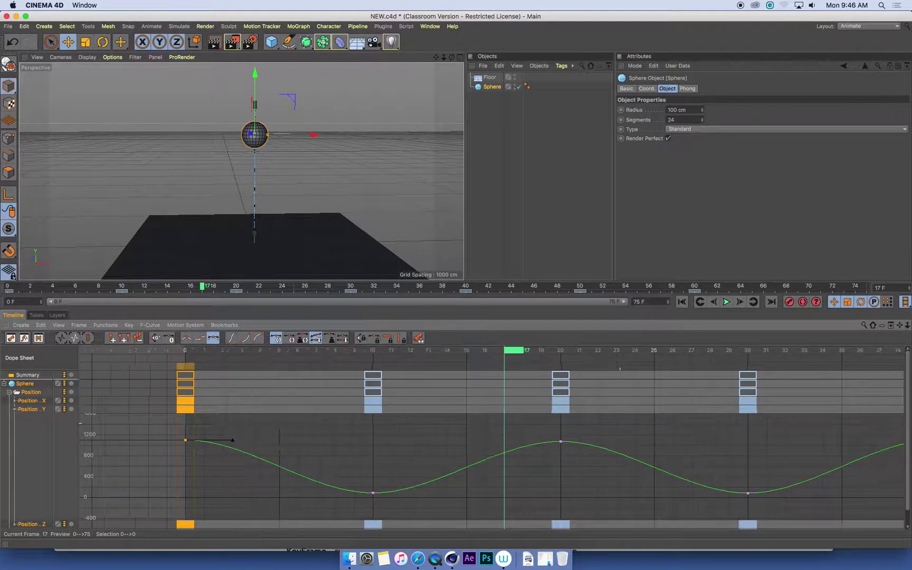
pyautogui.hscroll(3, 688, 437)
pyautogui.scroll(-3, 695, 368)
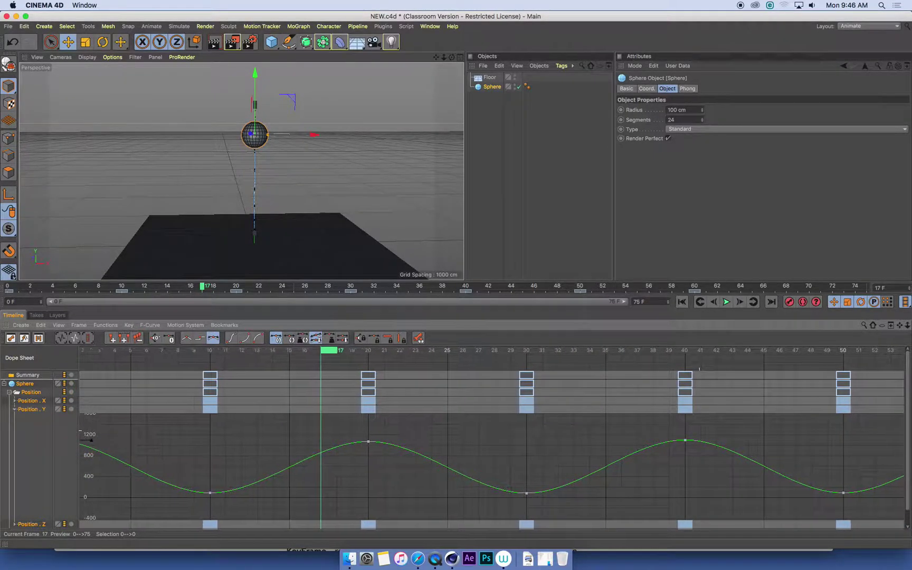
pyautogui.hscroll(2, 755, 369)
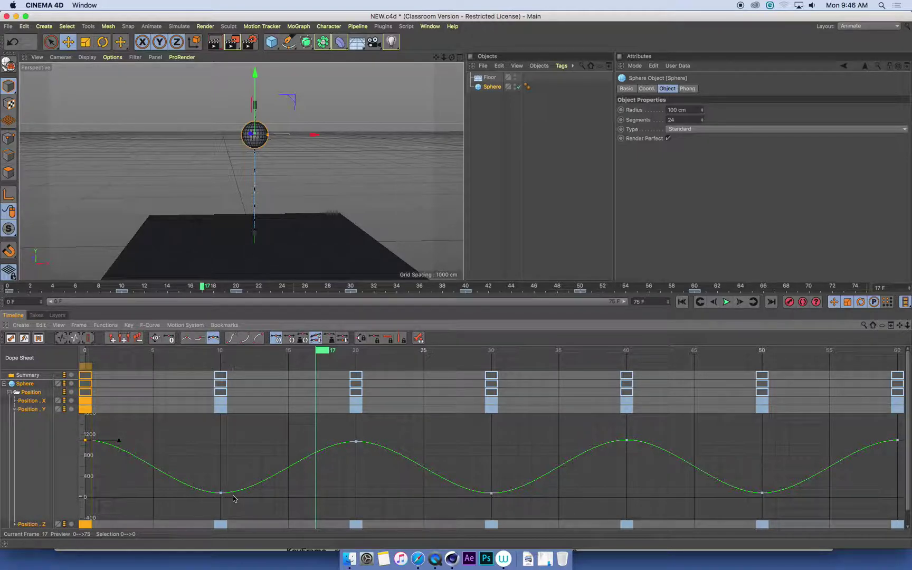
# Break the frame-10 key's tangents into a sharp bounce point and play the animation from the start.
pyautogui.moveTo(209, 503); pyautogui.dragTo(190, 500)
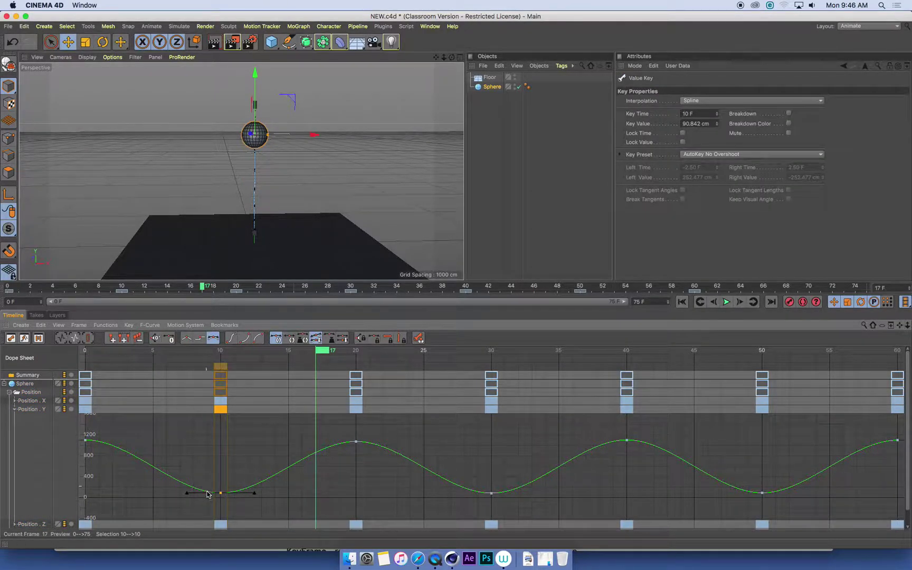
pyautogui.moveTo(186, 493); pyautogui.dragTo(196, 474)
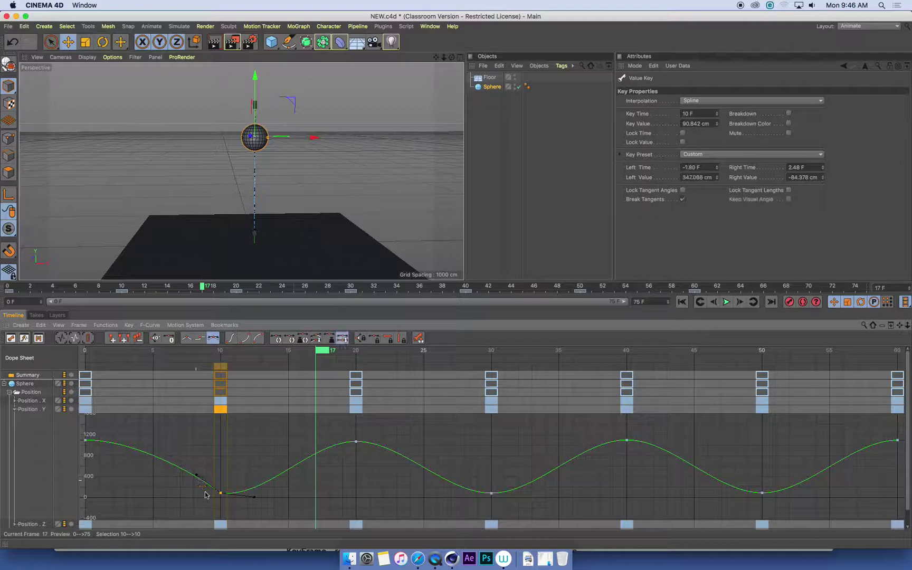
pyautogui.moveTo(255, 498); pyautogui.dragTo(246, 475)
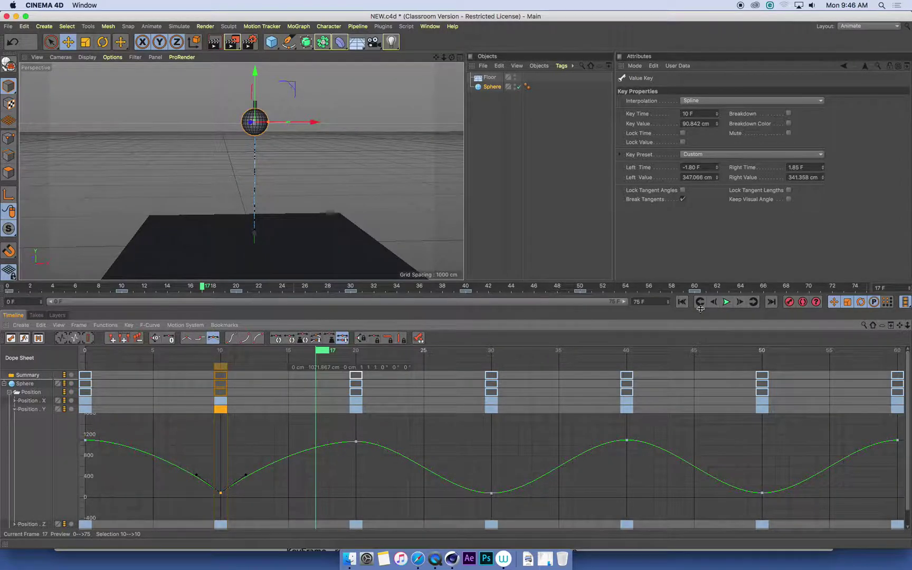
pyautogui.click(681, 301)
pyautogui.click(727, 302)
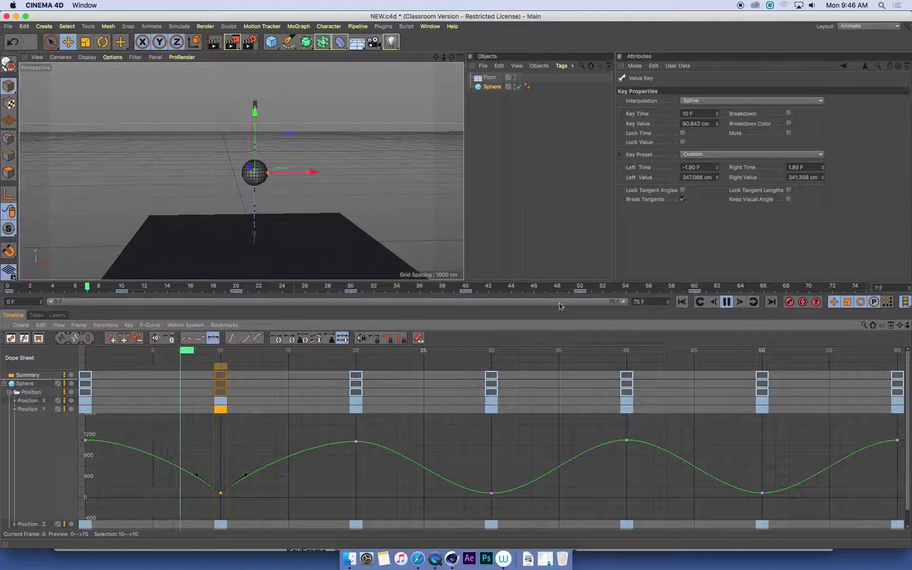
# Stop playback and copy-paste the Sphere to create Sphere.1.
pyautogui.hotkey('shift', 'f')
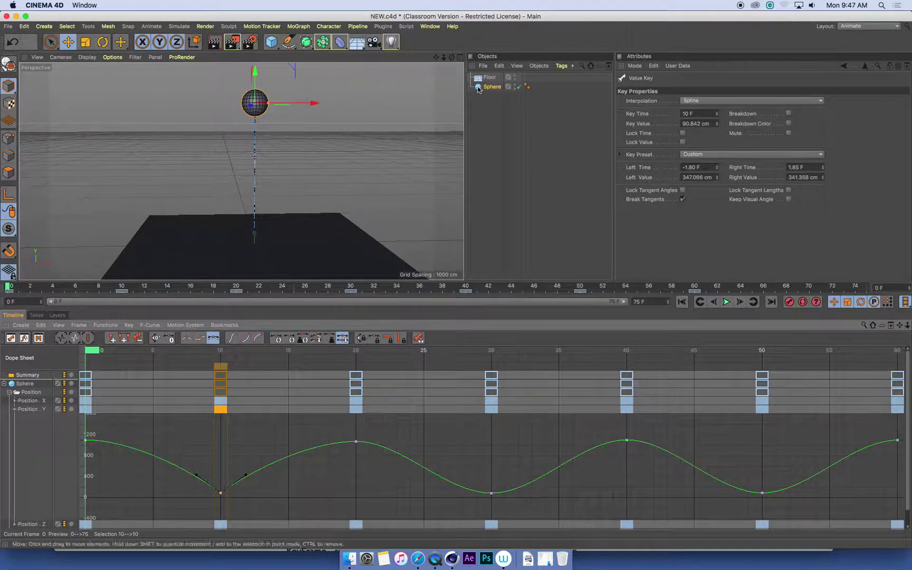
pyautogui.click(531, 125)
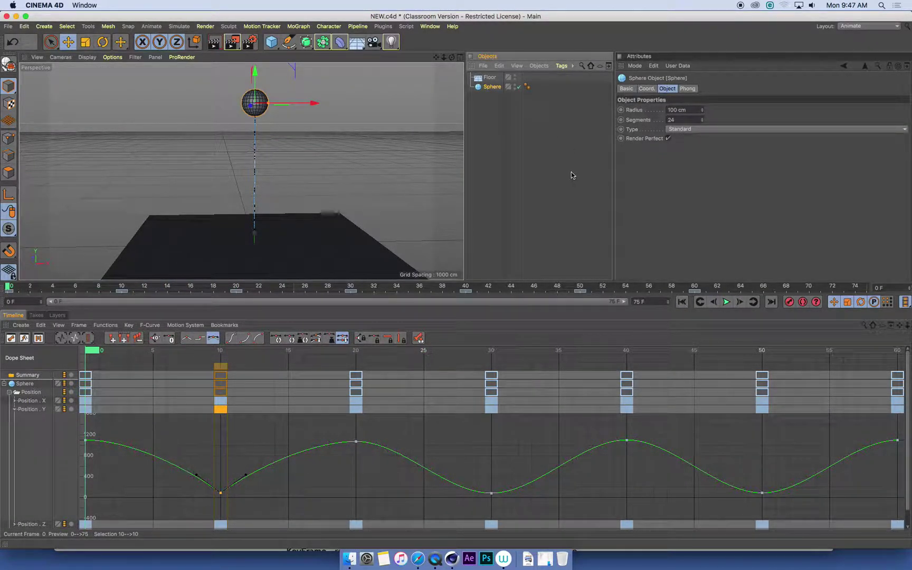
pyautogui.press('super+c')
pyautogui.press('super+v')
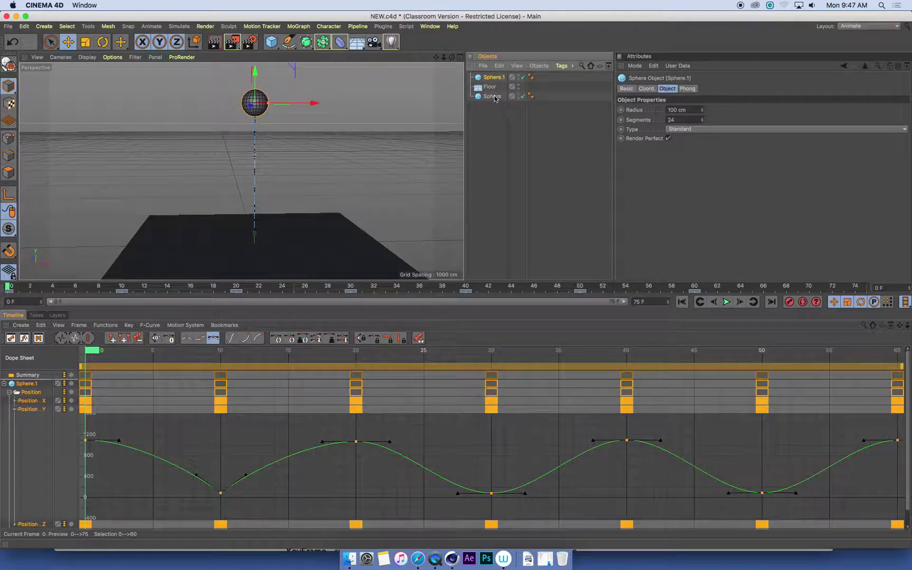
# Nest Sphere.1 under a new Null moved right of the original, then preview frames 0–20.
pyautogui.click(44, 26)
pyautogui.moveTo(52, 42)
pyautogui.click(95, 40)
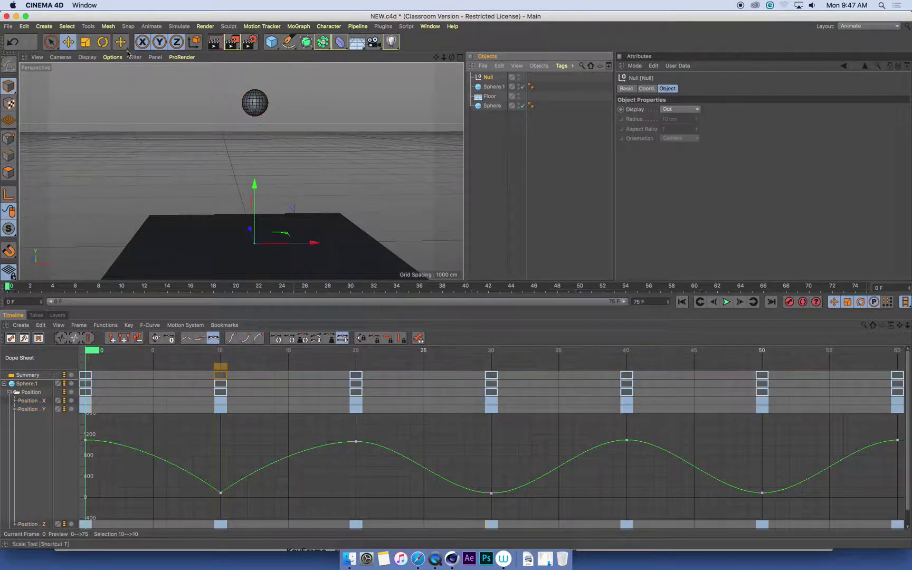
pyautogui.moveTo(493, 83); pyautogui.dragTo(490, 79)
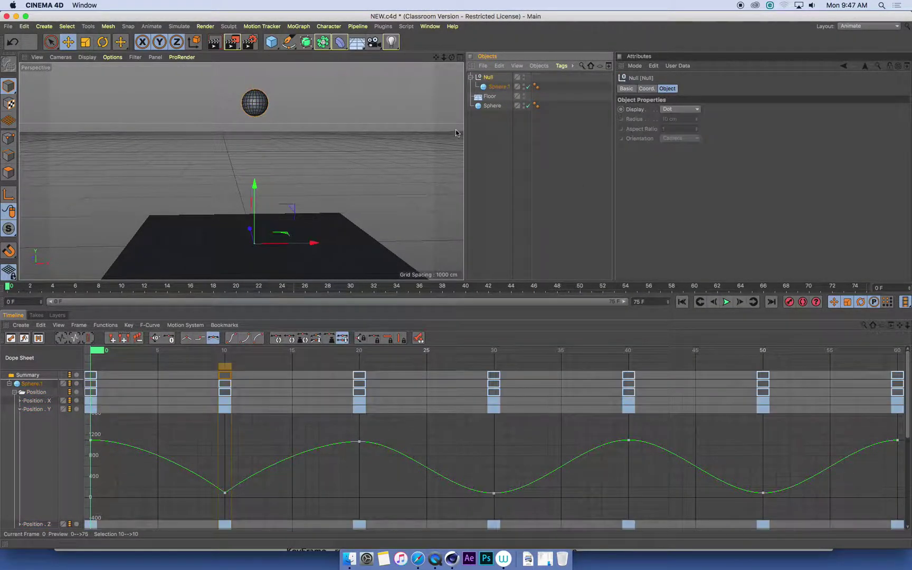
pyautogui.moveTo(316, 244); pyautogui.dragTo(361, 246)
pyautogui.click(392, 183)
pyautogui.keyDown('alt'); pyautogui.moveTo(392, 183); pyautogui.dragTo(314, 180); pyautogui.keyUp('alt')
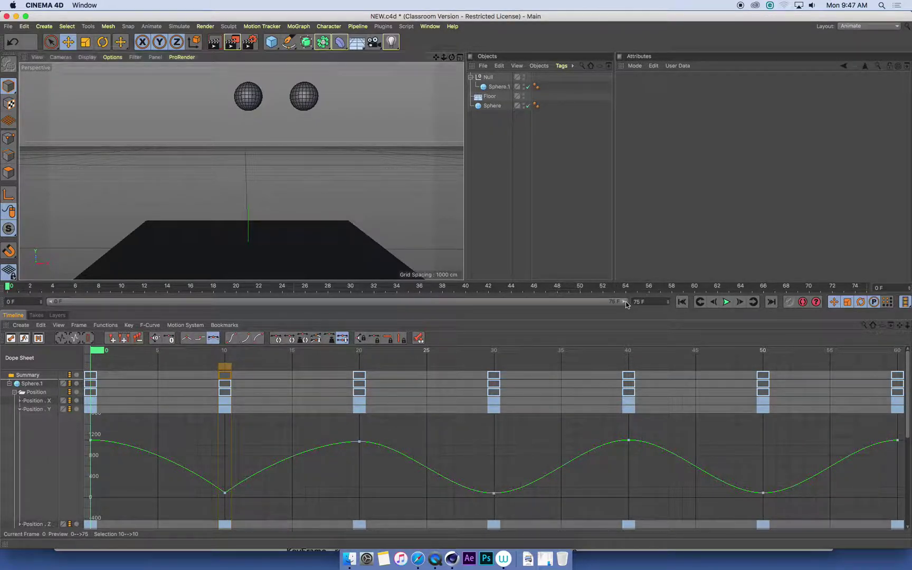
pyautogui.moveTo(625, 304); pyautogui.dragTo(207, 327)
pyautogui.click(727, 302)
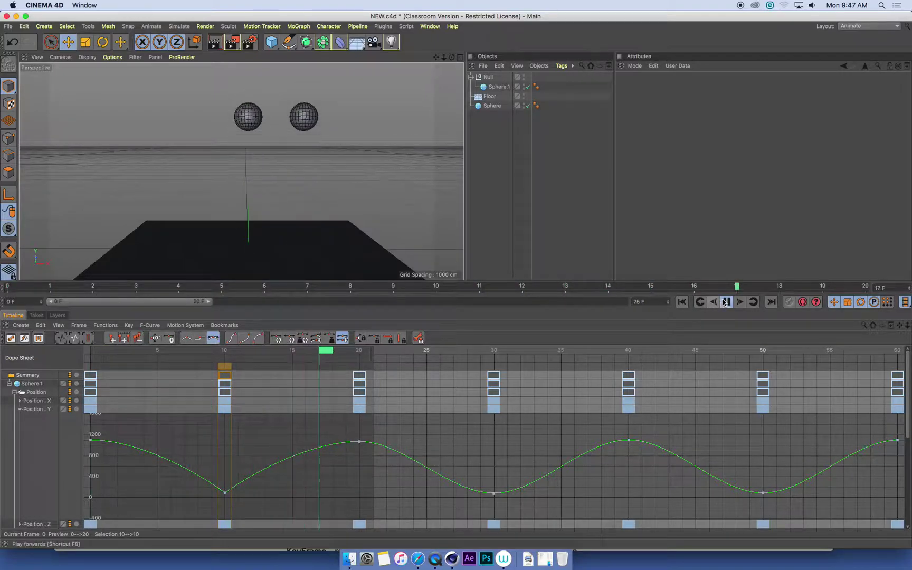
# Stop the preview near frame 7 and select Sphere.1 with no keys selected.
pyautogui.click(725, 302)
pyautogui.moveTo(18, 287); pyautogui.dragTo(438, 308)
pyautogui.click(225, 493)
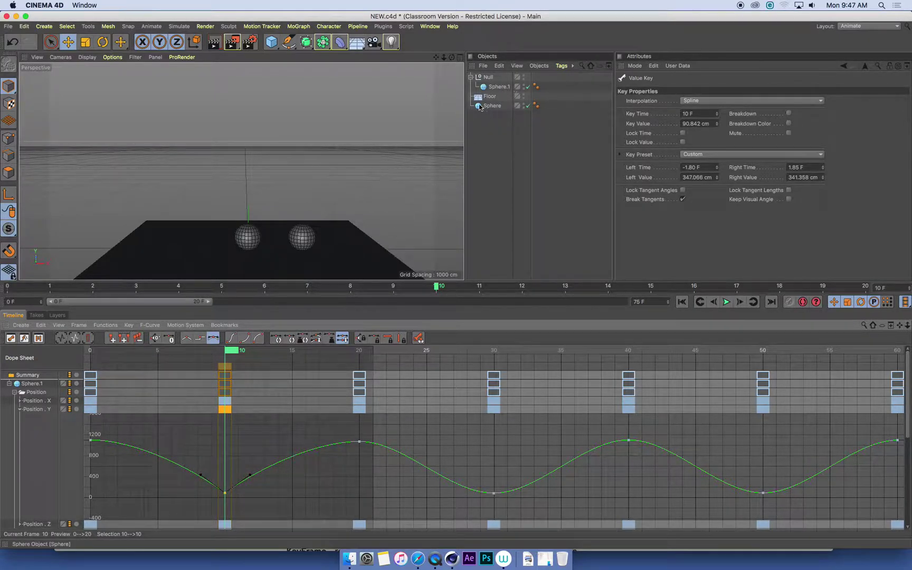
pyautogui.click(501, 86)
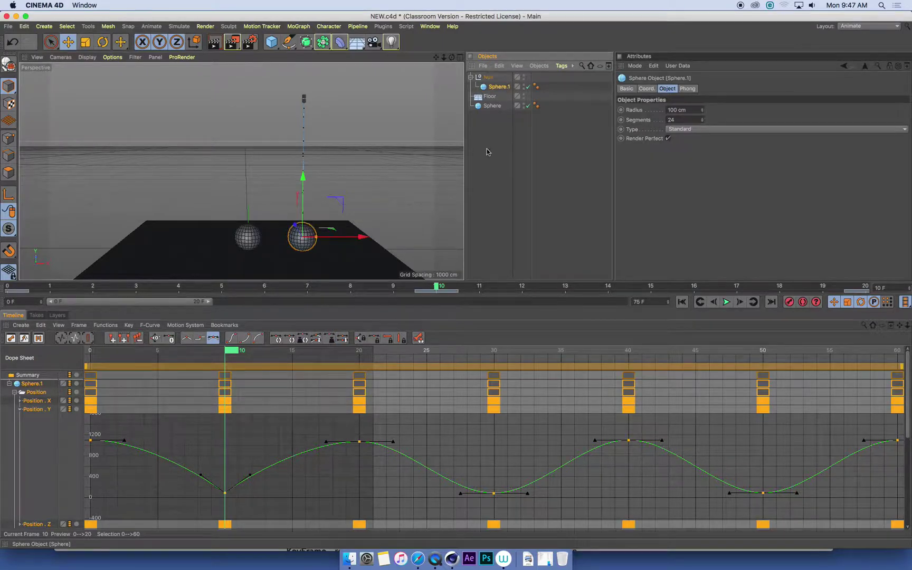
pyautogui.click(289, 488)
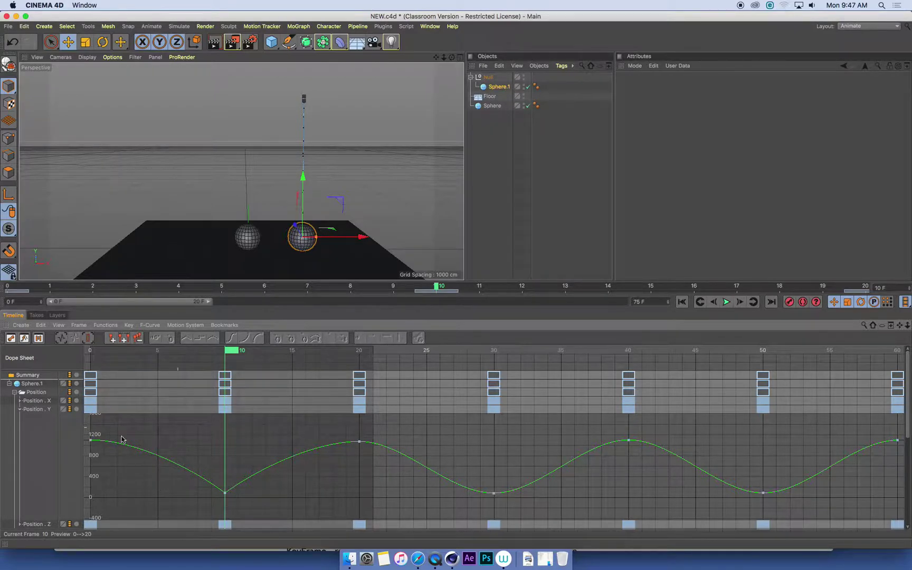
# Apply Ease Ease interpolation to Sphere.1's frame-10 key and play the animation from the start.
pyautogui.click(225, 493)
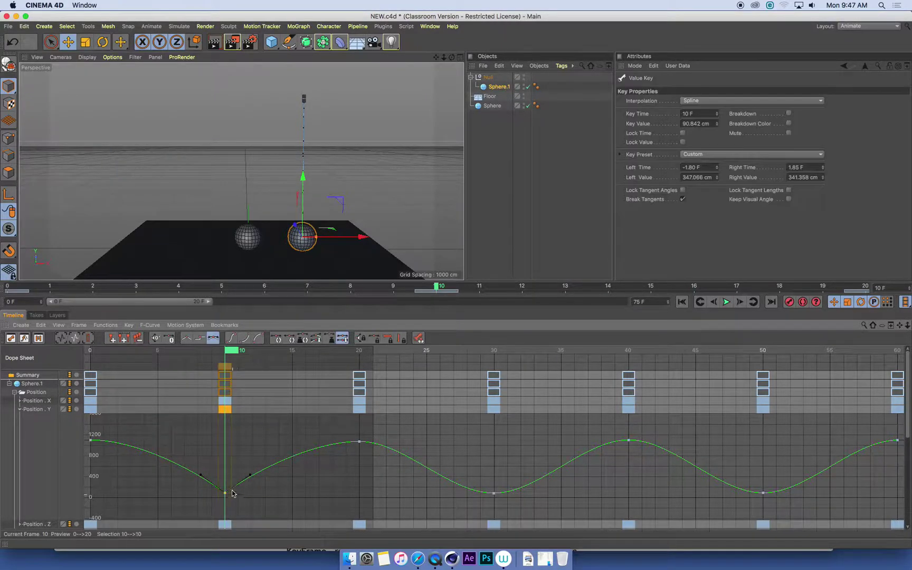
pyautogui.click(234, 339)
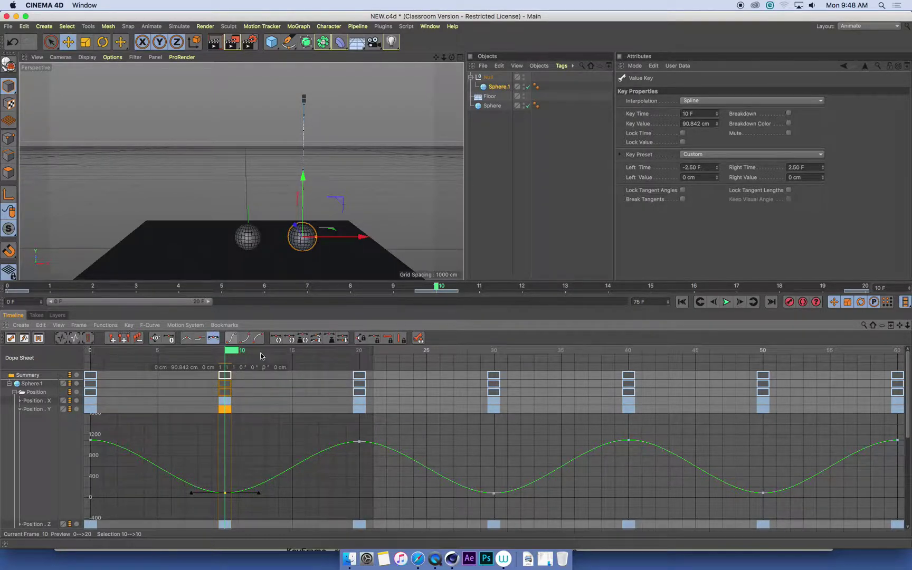
pyautogui.click(403, 208)
pyautogui.click(680, 301)
pyautogui.click(726, 301)
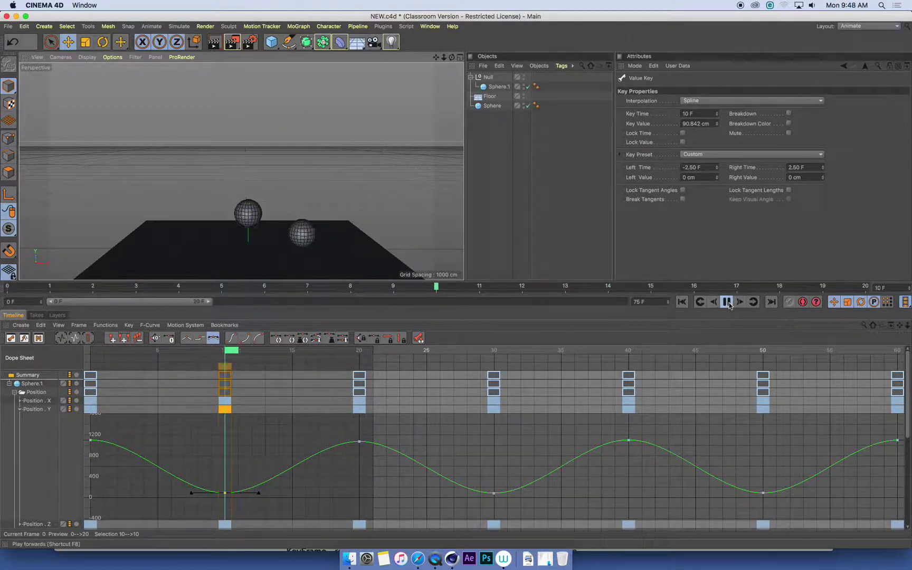
# Stop playback and select only the original sphere's Position Y keys in the timeline.
pyautogui.press('F8')
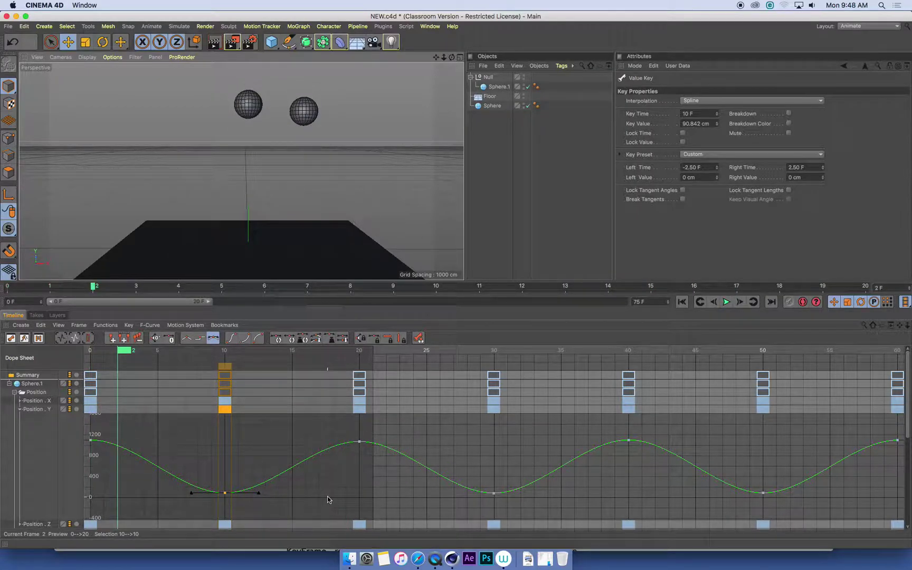
pyautogui.click(498, 87)
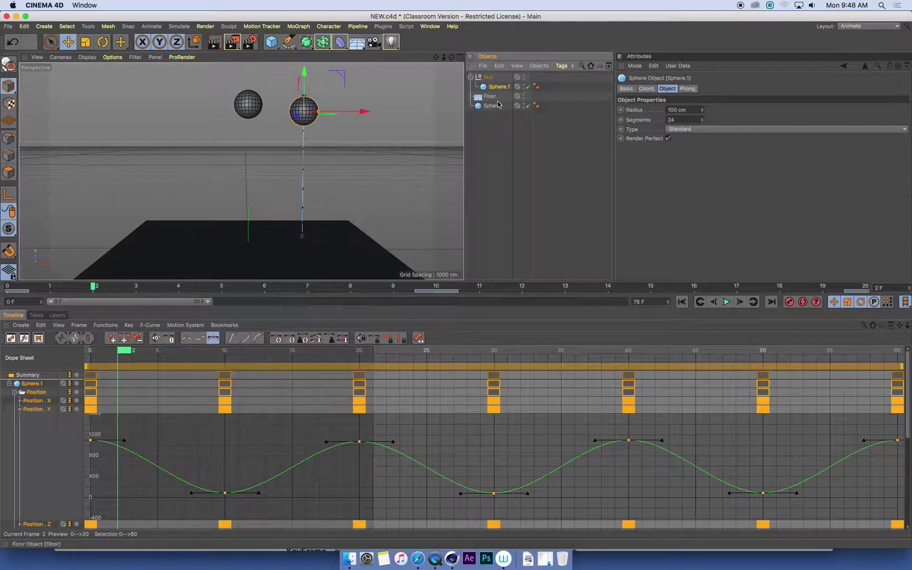
pyautogui.click(498, 105)
pyautogui.keyDown('shift'); pyautogui.click(495, 88); pyautogui.keyUp('shift')
pyautogui.click(495, 88)
pyautogui.click(162, 434)
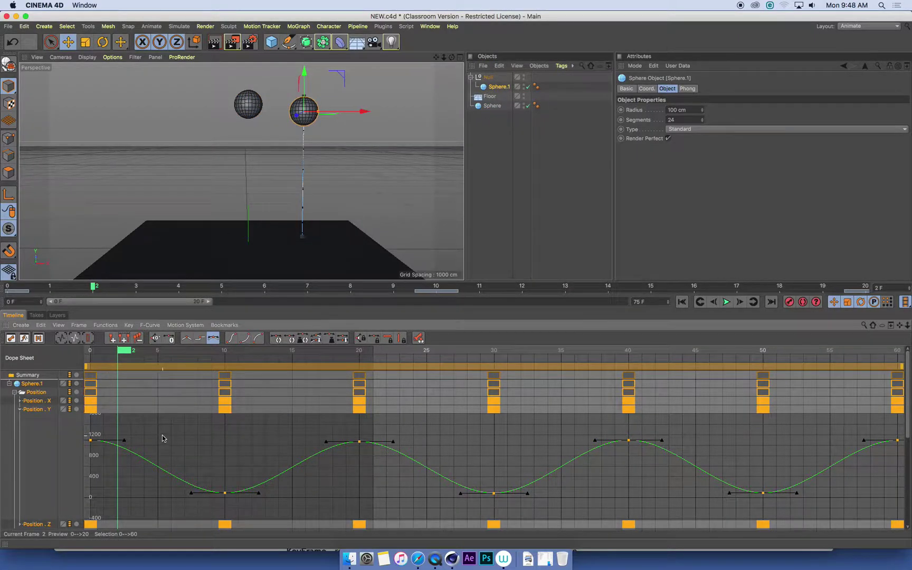
pyautogui.scroll(-1, 163, 437)
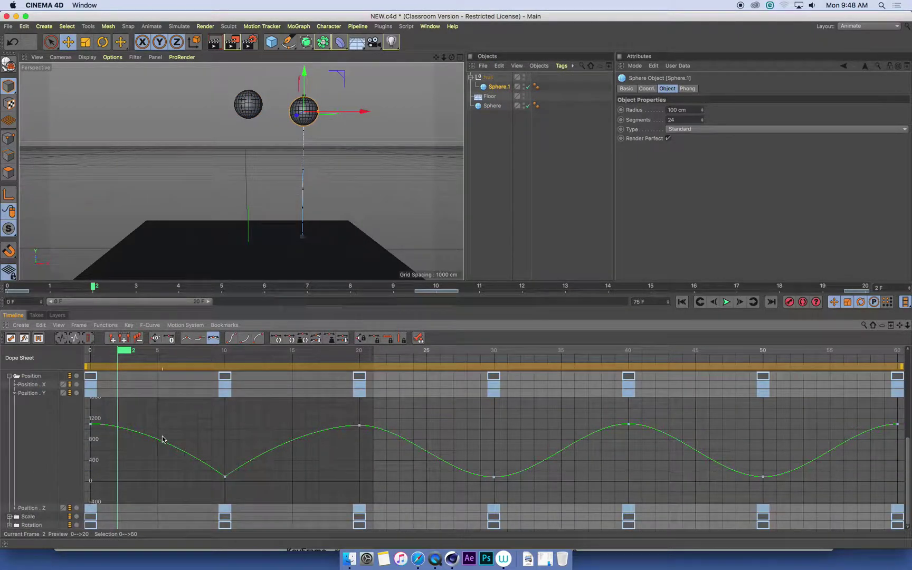
pyautogui.click(225, 476)
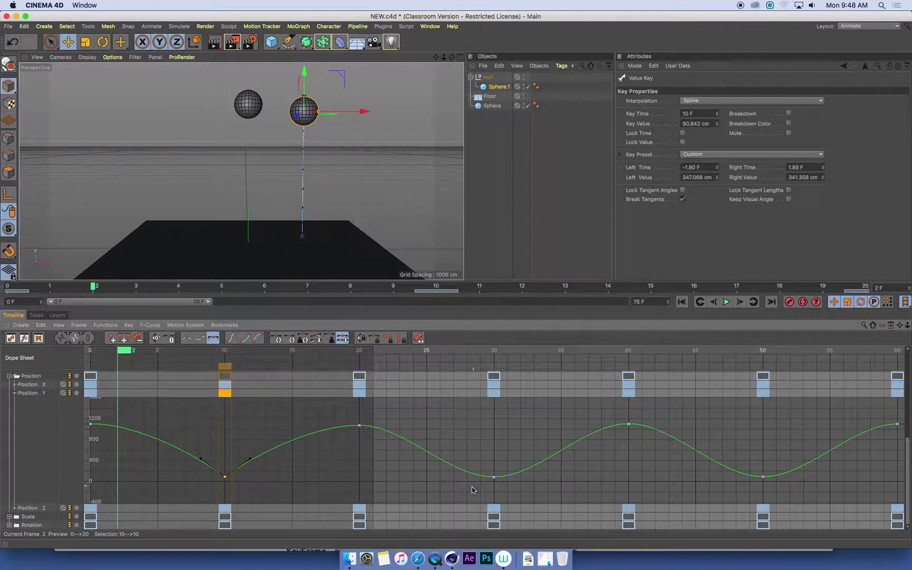
# Break the frame-30 and frame-50 key tangents into sharp V impacts and extend the preview to frame 60.
pyautogui.click(493, 476)
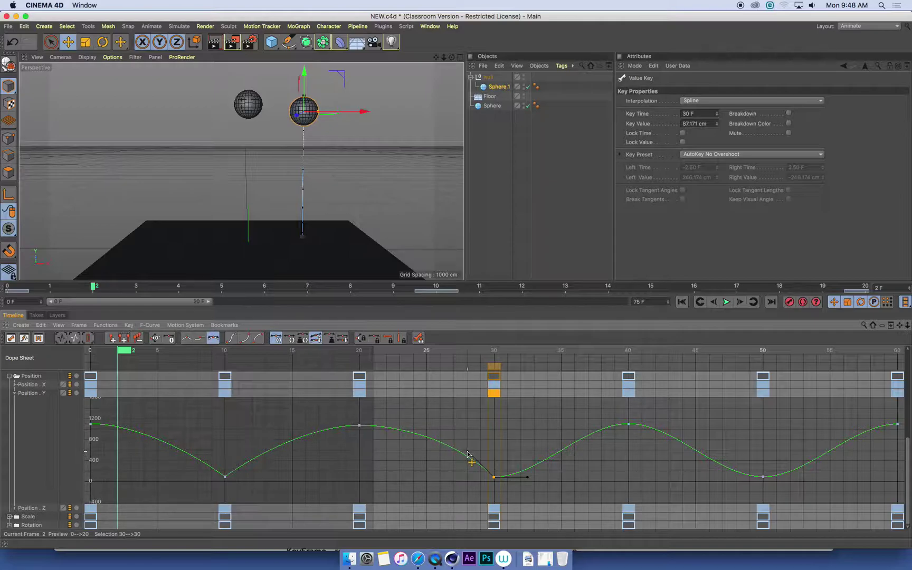
pyautogui.keyDown('shift'); pyautogui.moveTo(467, 452); pyautogui.dragTo(467, 451); pyautogui.keyUp('shift')
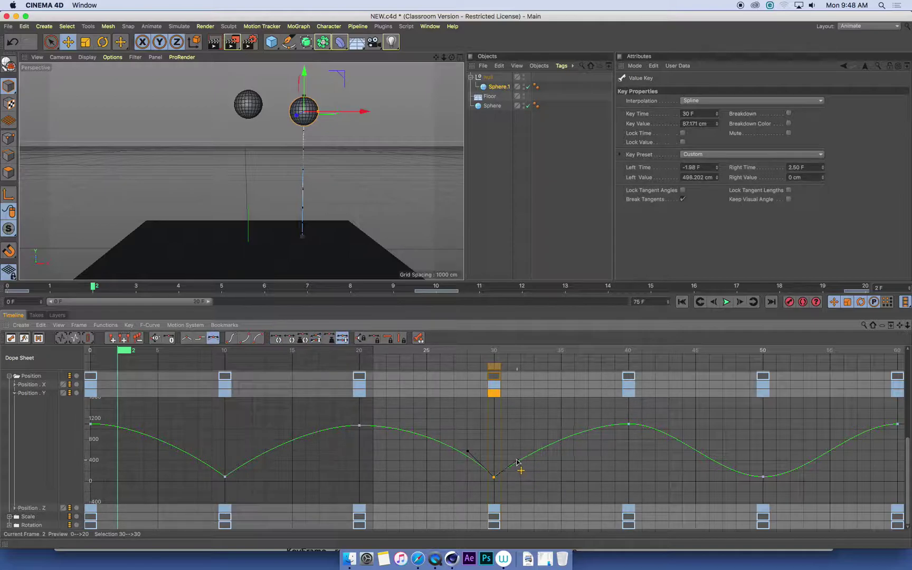
pyautogui.click(762, 476)
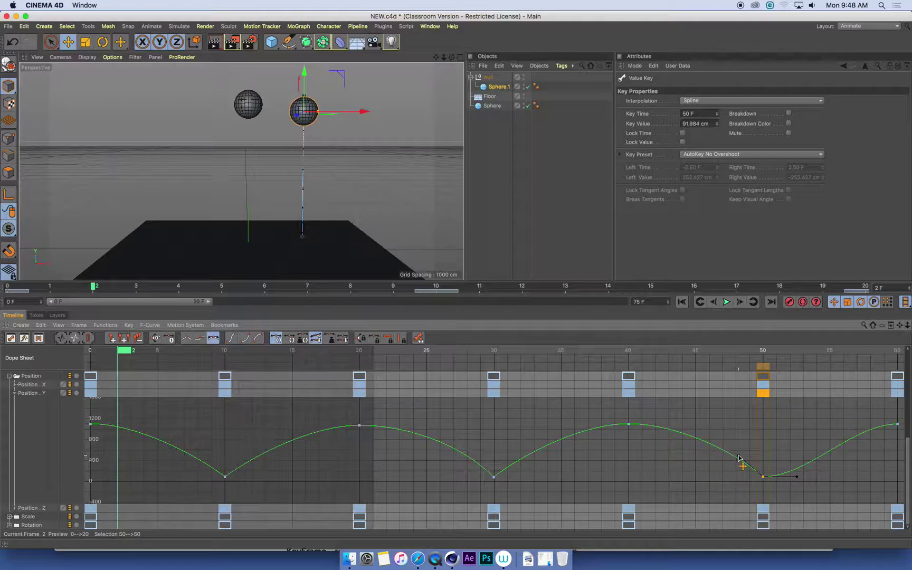
pyautogui.keyDown('shift'); pyautogui.moveTo(738, 458); pyautogui.dragTo(738, 455); pyautogui.keyUp('shift')
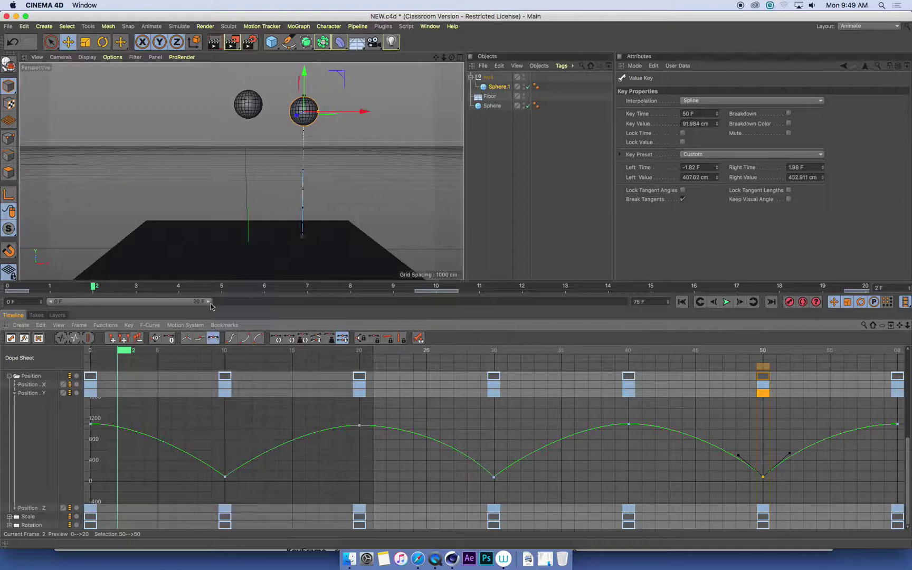
pyautogui.moveTo(211, 306)
pyautogui.mouseDown()
pyautogui.moveTo(631, 317)
pyautogui.moveTo(509, 306)
pyautogui.mouseUp()
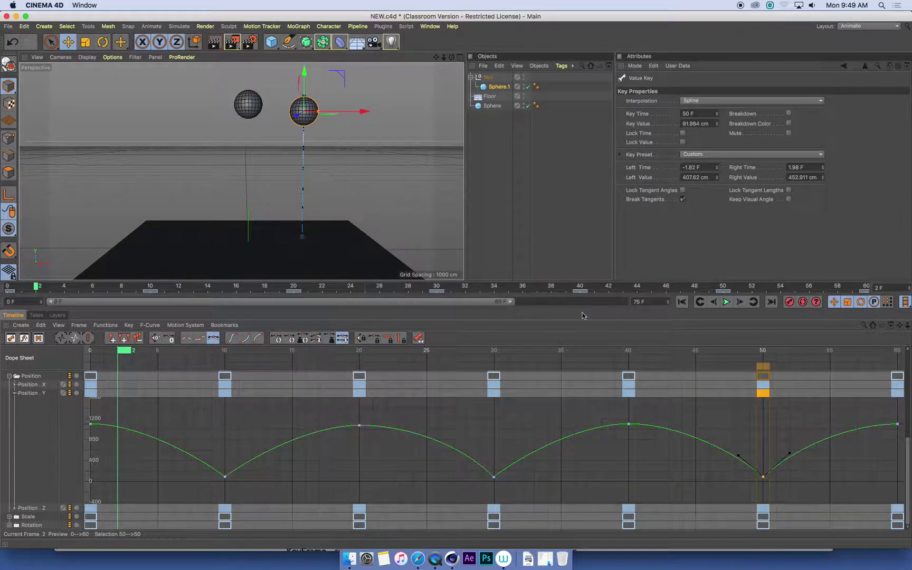
# Play the two-sphere animation from frame 0 with the Null deselected.
pyautogui.click(681, 301)
pyautogui.click(726, 302)
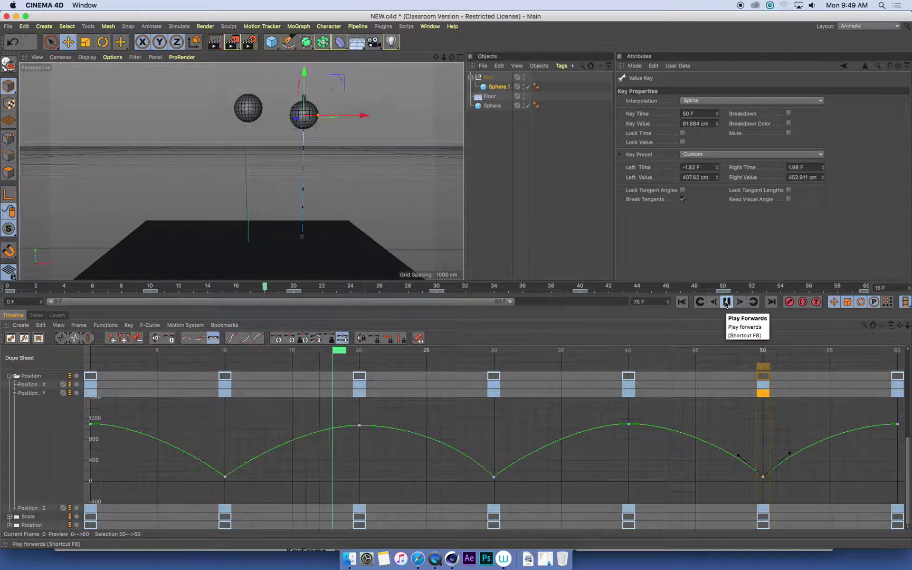
pyautogui.click(398, 172)
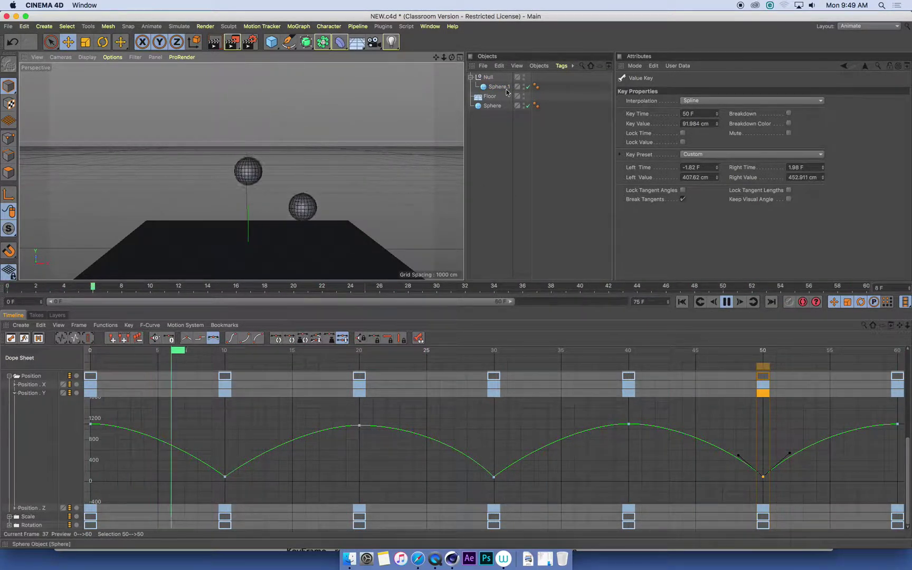
# Toggle the four-view layout and back to perspective, then bring up the screen recorder's menu.
pyautogui.click(463, 57)
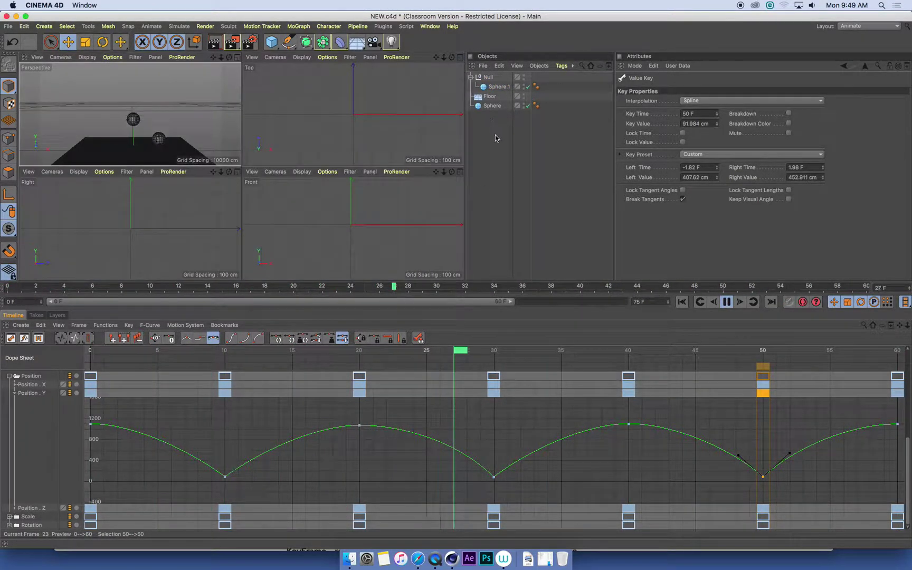
pyautogui.click(240, 59)
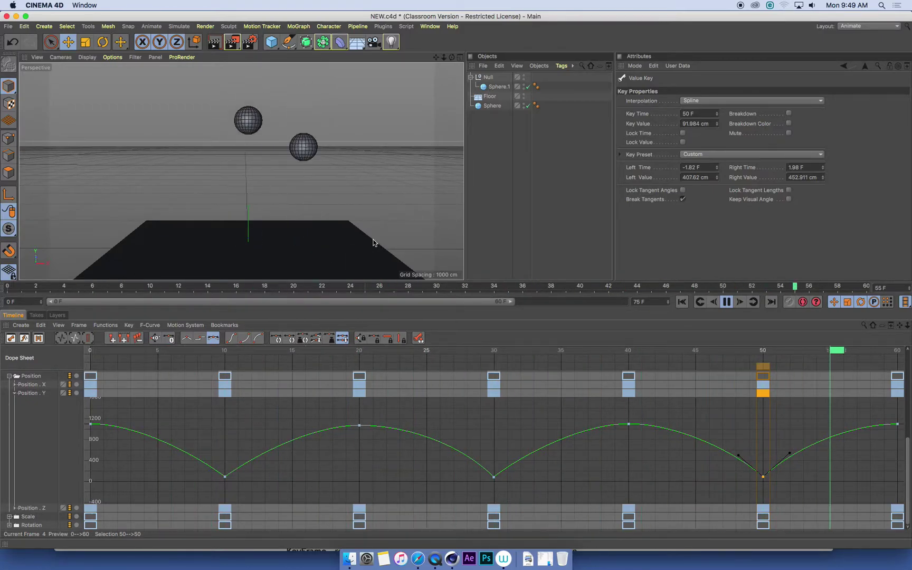
pyautogui.rightClick(434, 559)
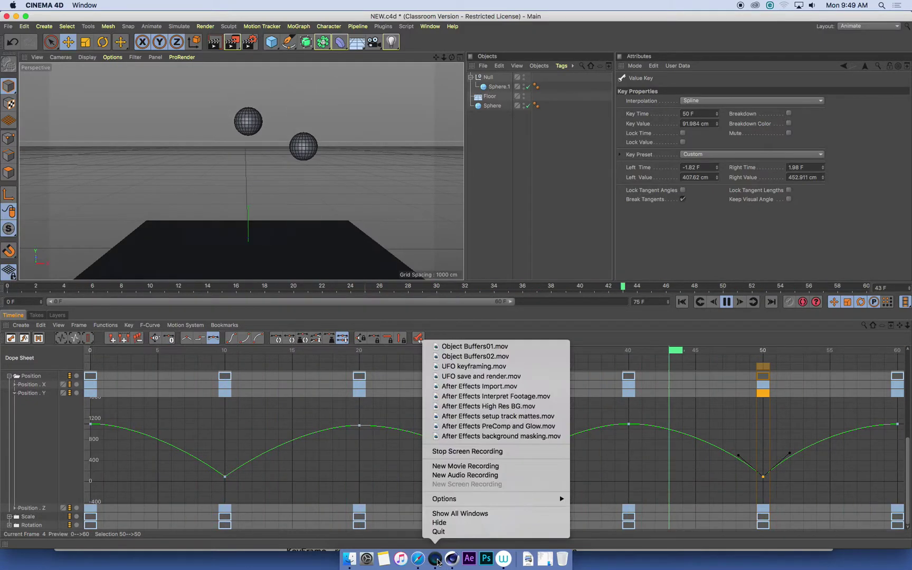